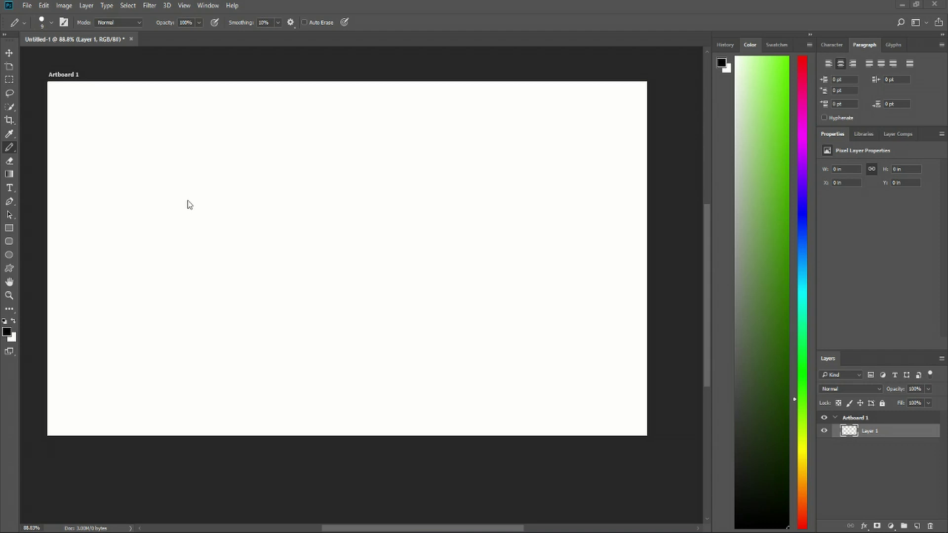
Step: Select the Pencil tool and make its tip much larger
click(11, 148)
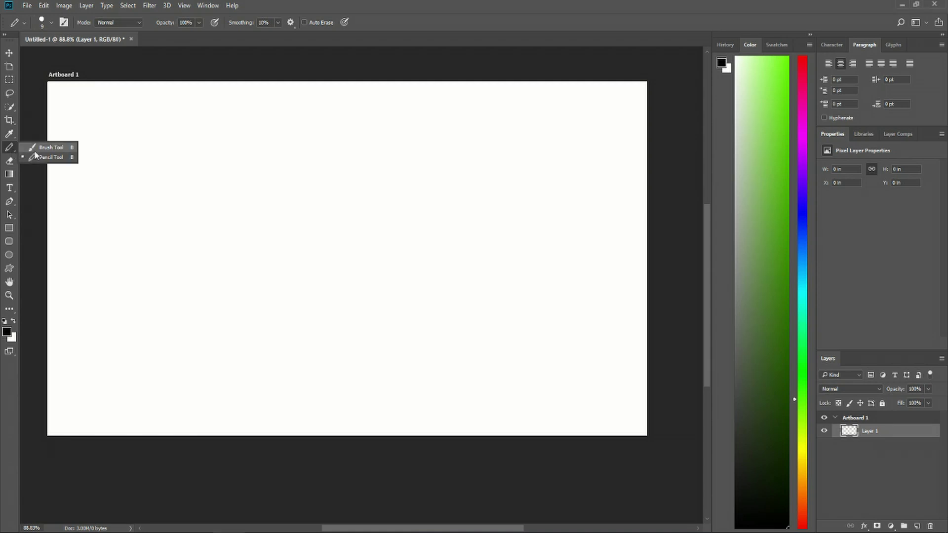
click(10, 204)
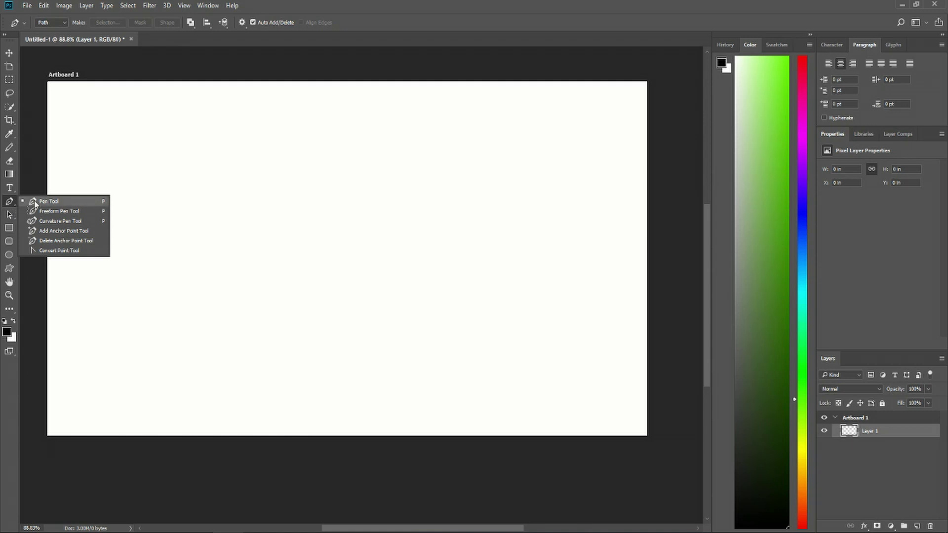
click(9, 147)
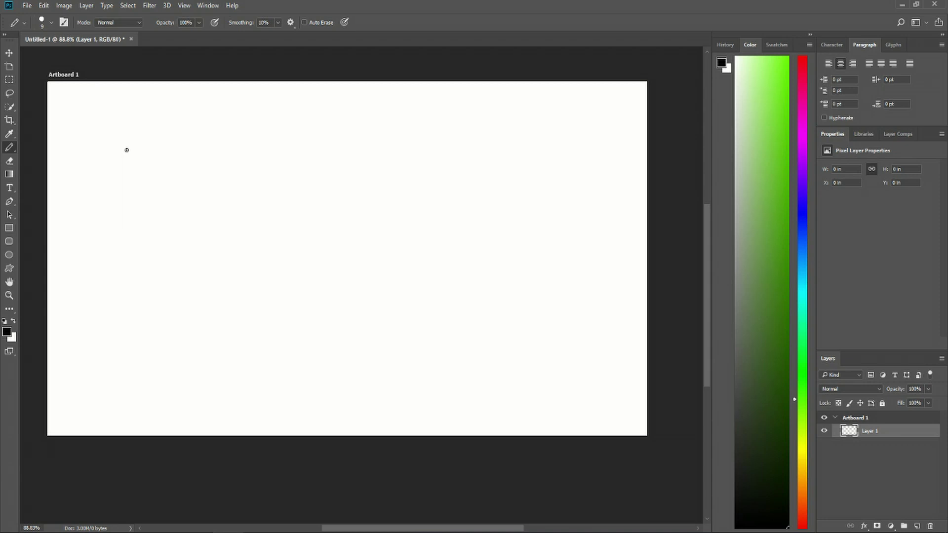
scroll(195, 181, up, 1)
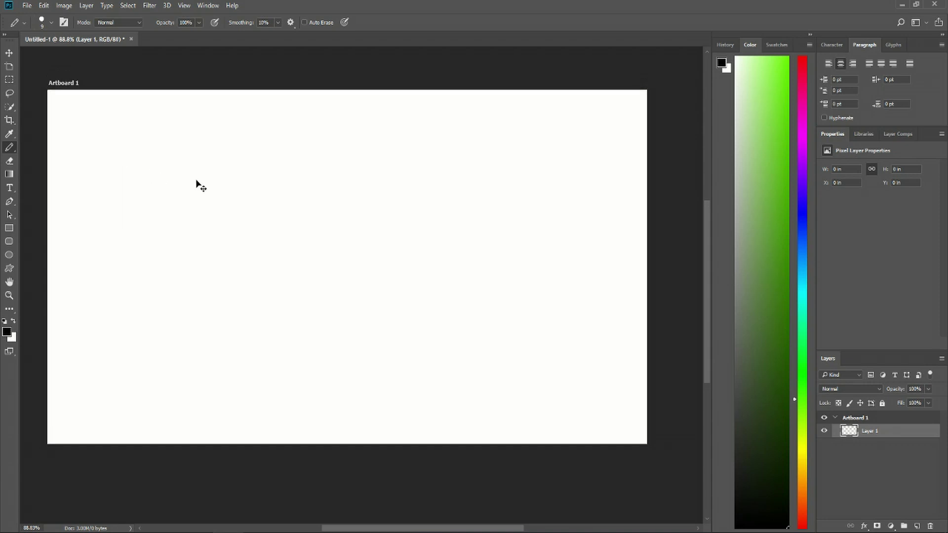
scroll(195, 183, left, 1)
scroll(313, 201, up, 5)
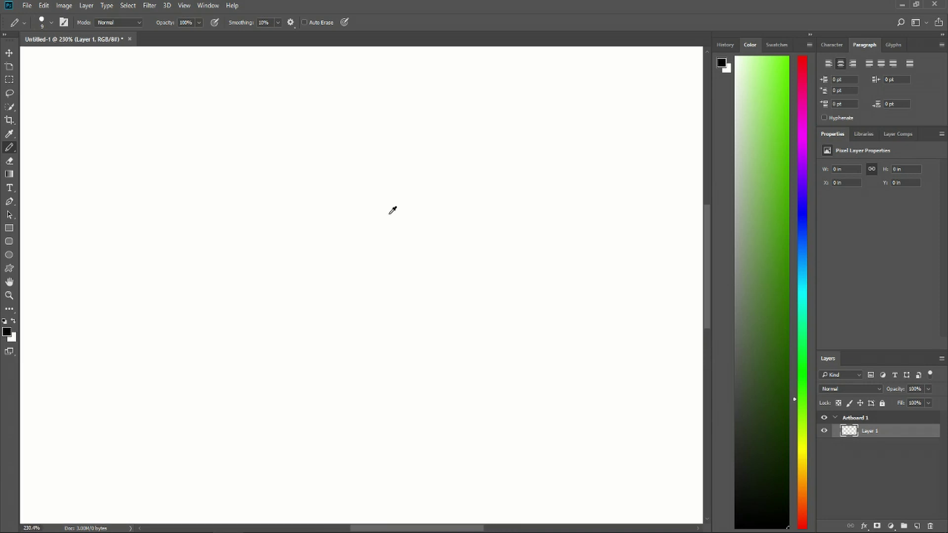
scroll(392, 211, down, 2)
click(50, 25)
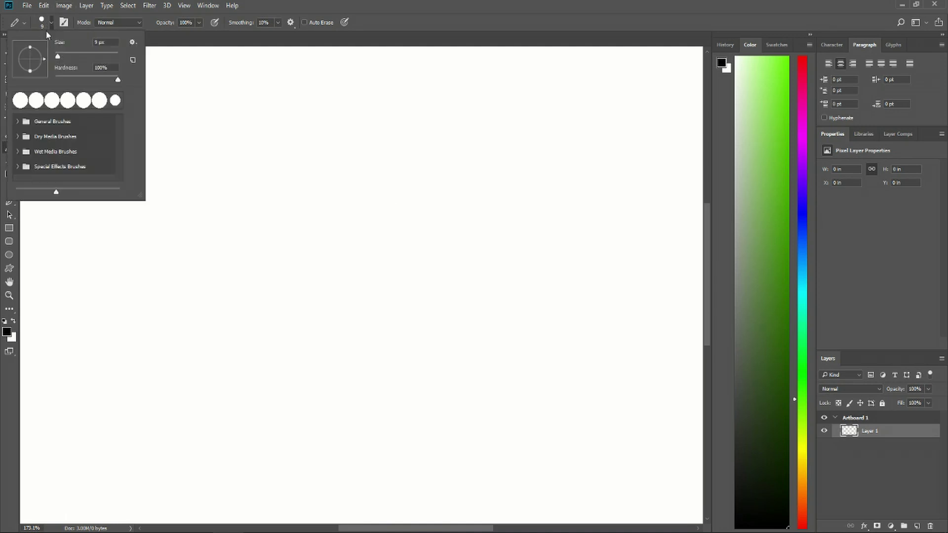
drag(58, 56, 64, 58)
click(249, 224)
Step: Paint three hard-edged black dots in a row and a thick curved stroke above them
click(248, 225)
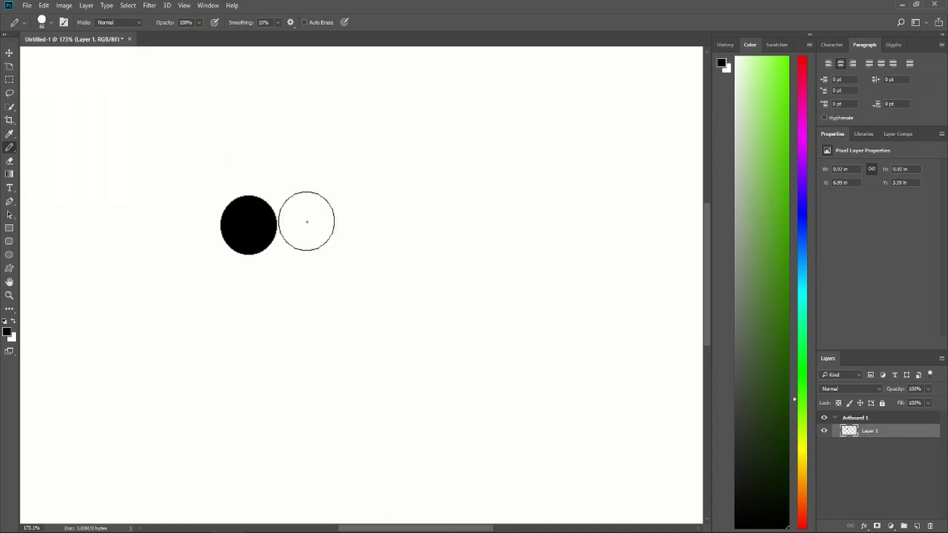
click(348, 222)
click(458, 228)
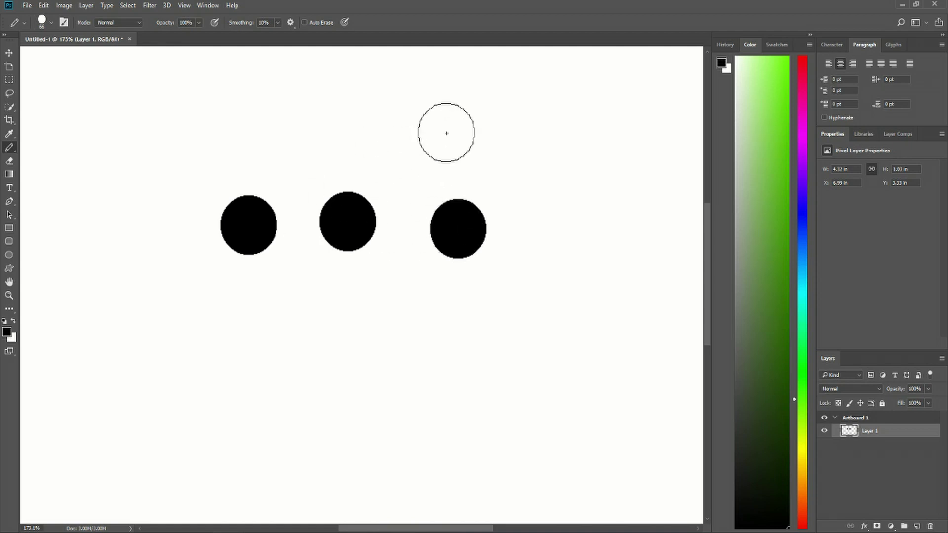
mouse_move(362, 113)
mouse_down()
mouse_move(569, 154)
mouse_move(535, 333)
mouse_up()
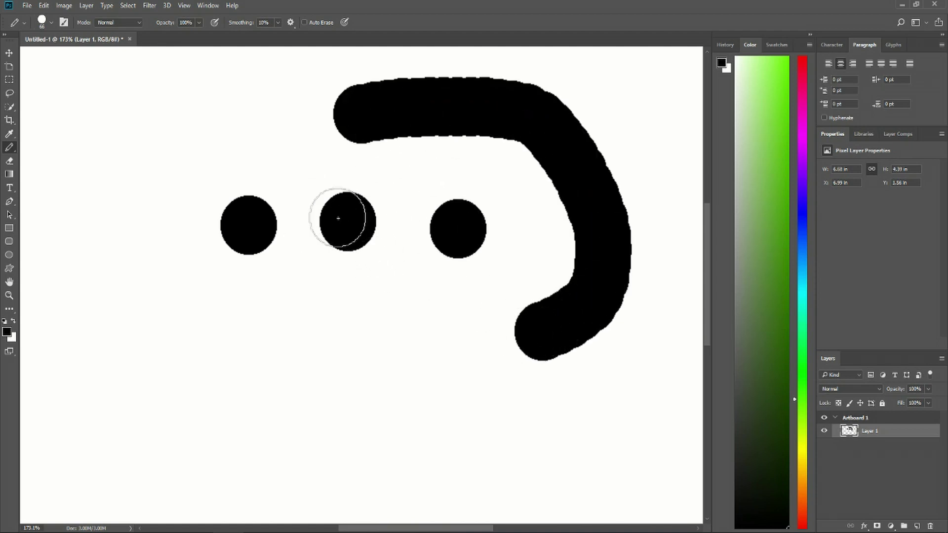
scroll(345, 207, up, 5)
scroll(466, 188, down, 2)
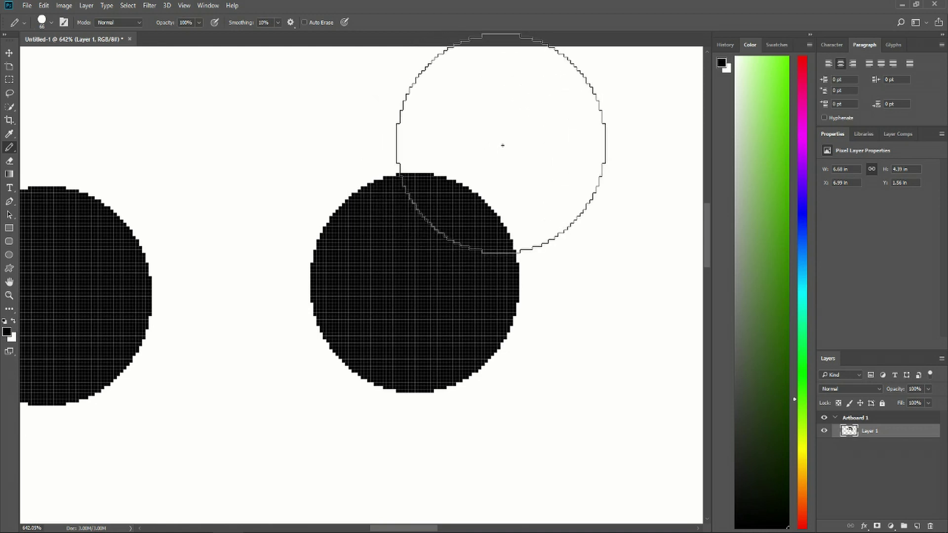
Step: Inspect a pencil dot up close, then open and close the foreground Color Picker unchanged
scroll(502, 146, right, 1)
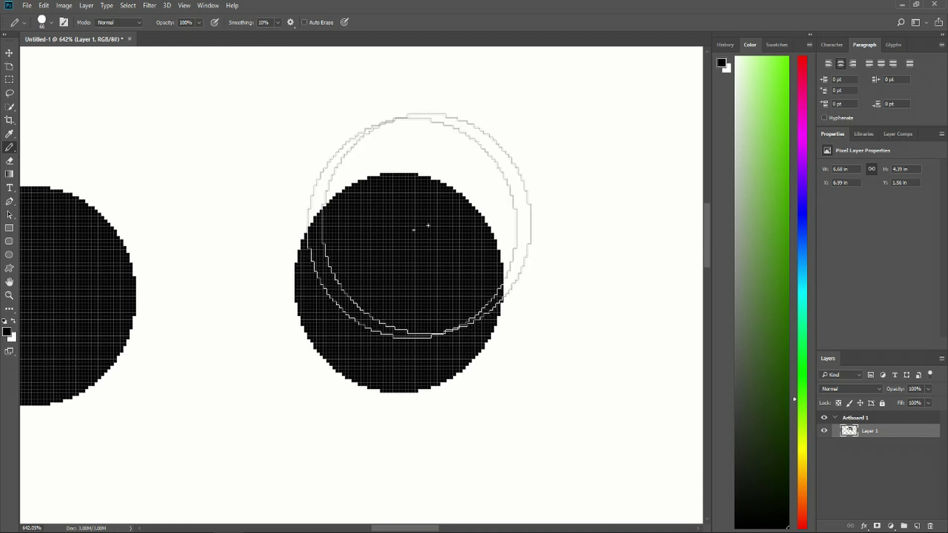
click(6, 333)
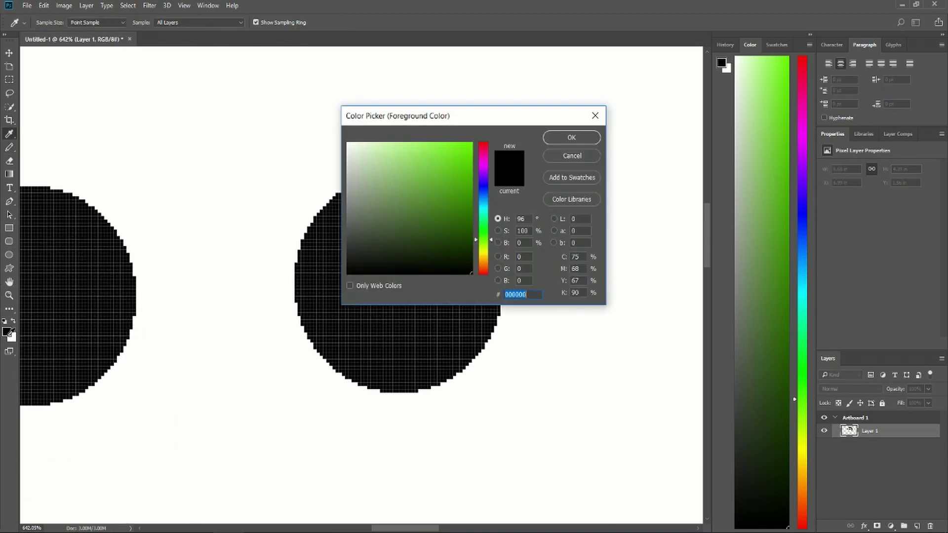
click(595, 116)
Step: Switch to the Brush with the Hard Round tip at 155 px and 100% hardness
key(b)
scroll(492, 219, down, 3)
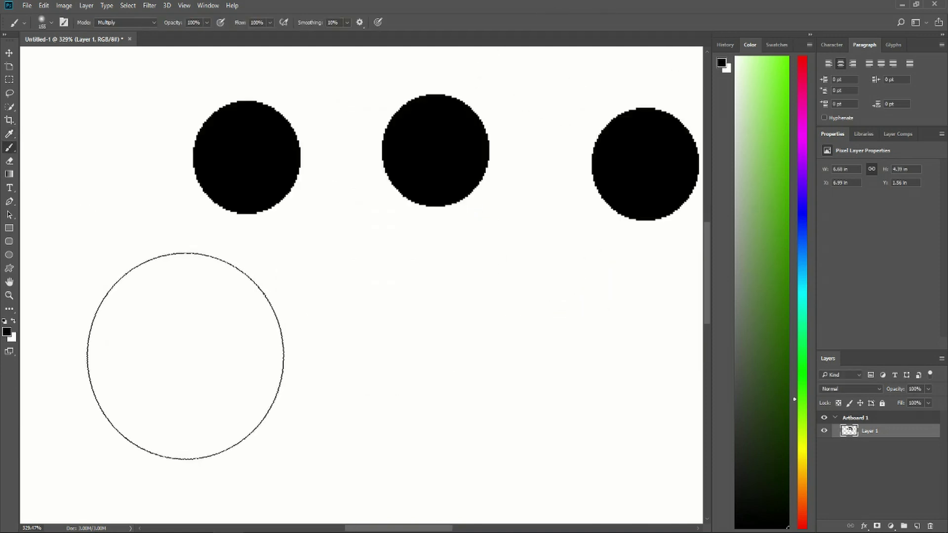
click(51, 23)
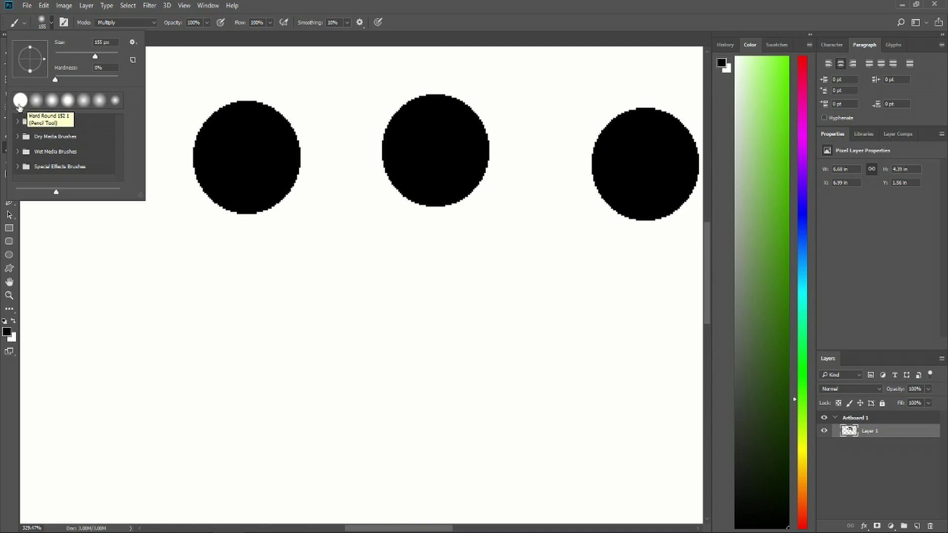
click(52, 101)
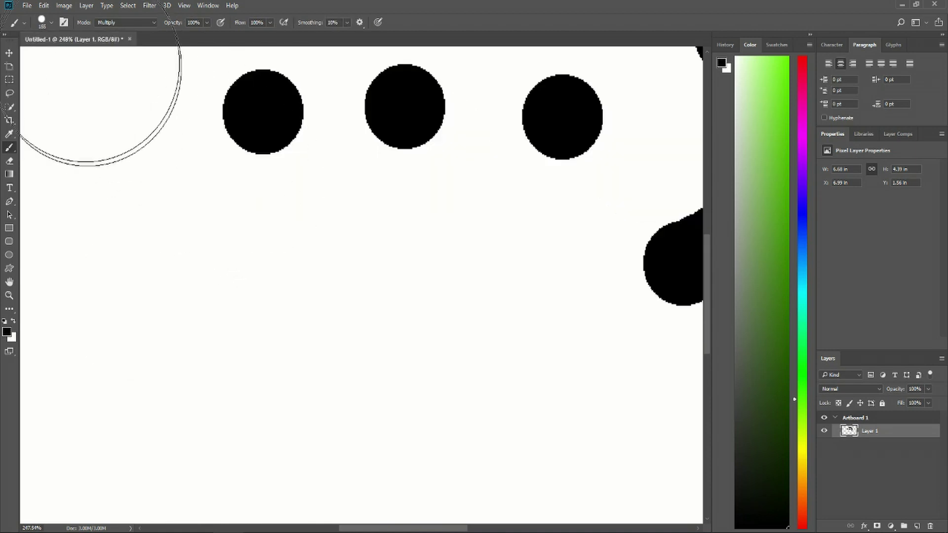
click(51, 22)
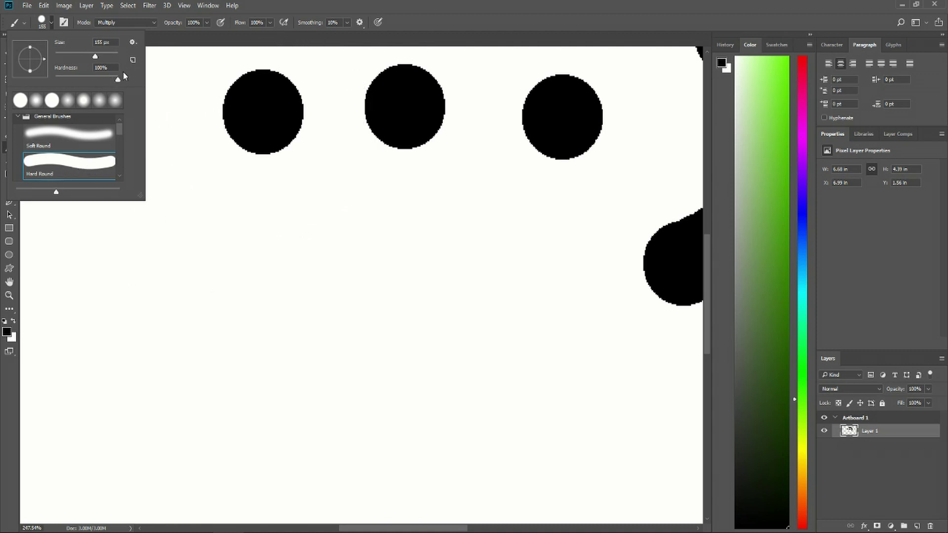
Step: Paint a large black bean-shaped pad beneath the three dots and check its smooth edge
drag(286, 296, 508, 334)
scroll(555, 290, up, 5)
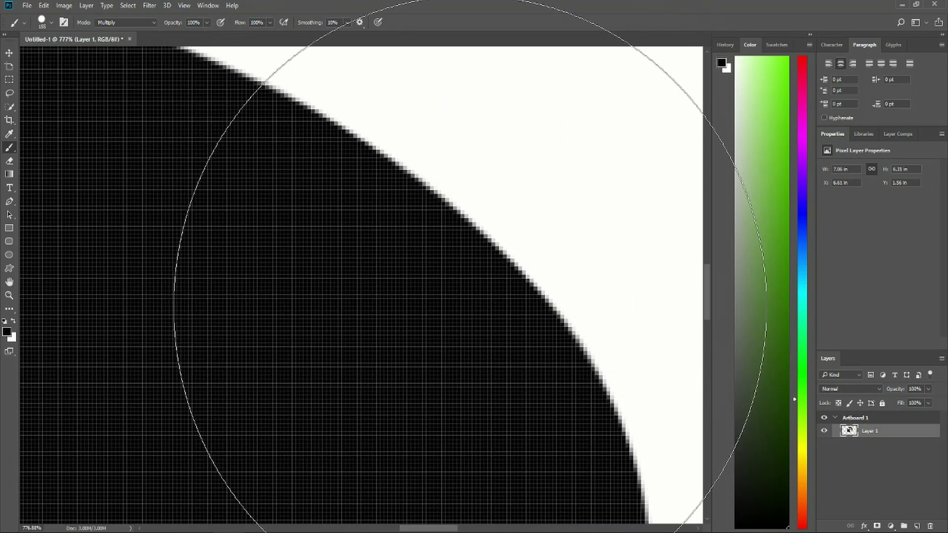
scroll(532, 224, up, 4)
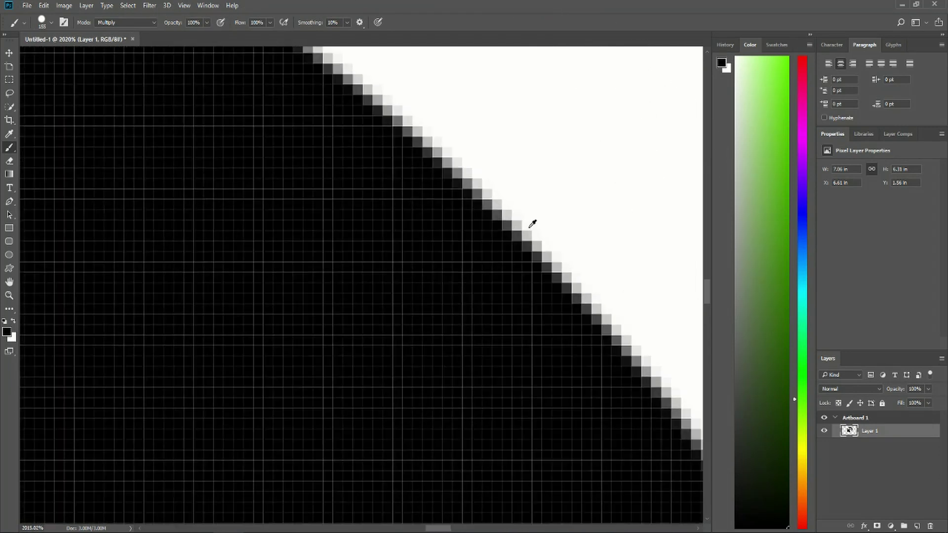
scroll(532, 224, up, 2)
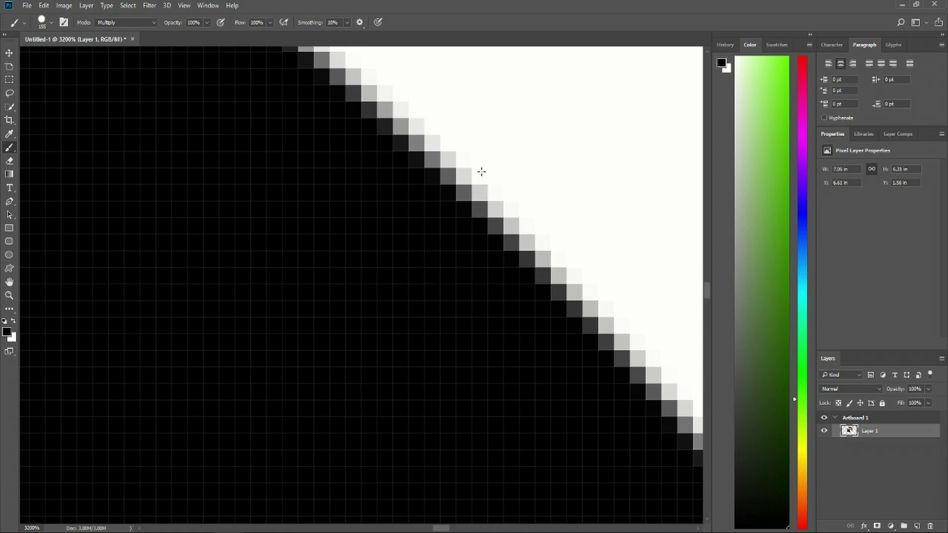
scroll(487, 192, right, 2)
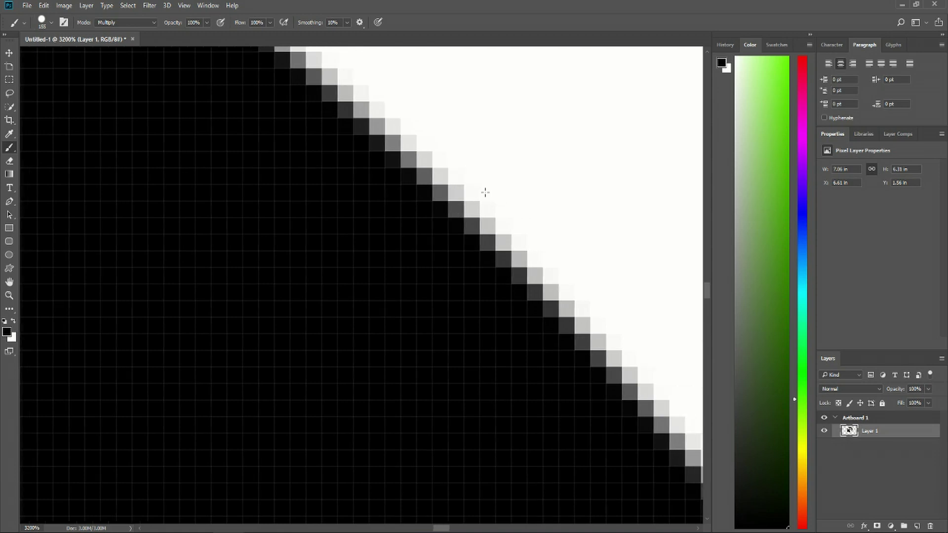
scroll(486, 193, down, 8)
scroll(474, 208, down, 3)
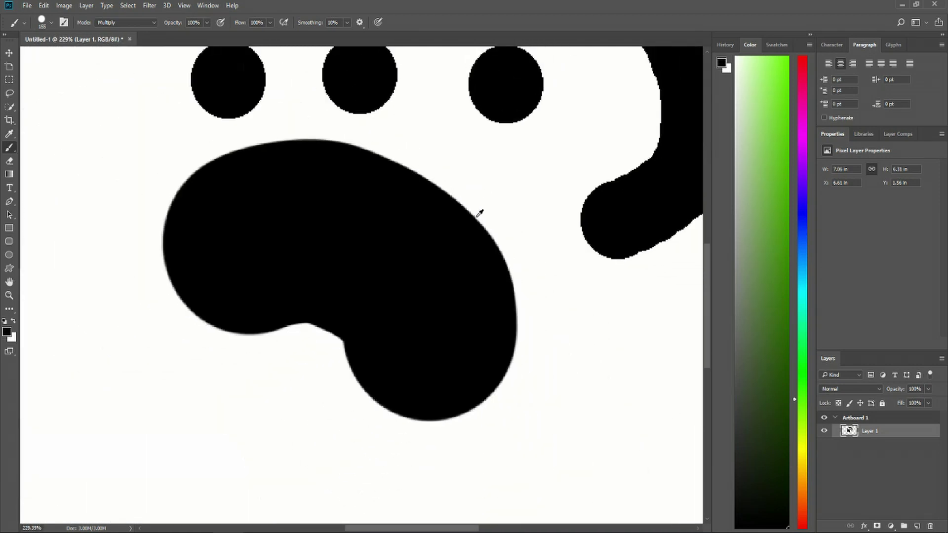
scroll(404, 231, down, 1)
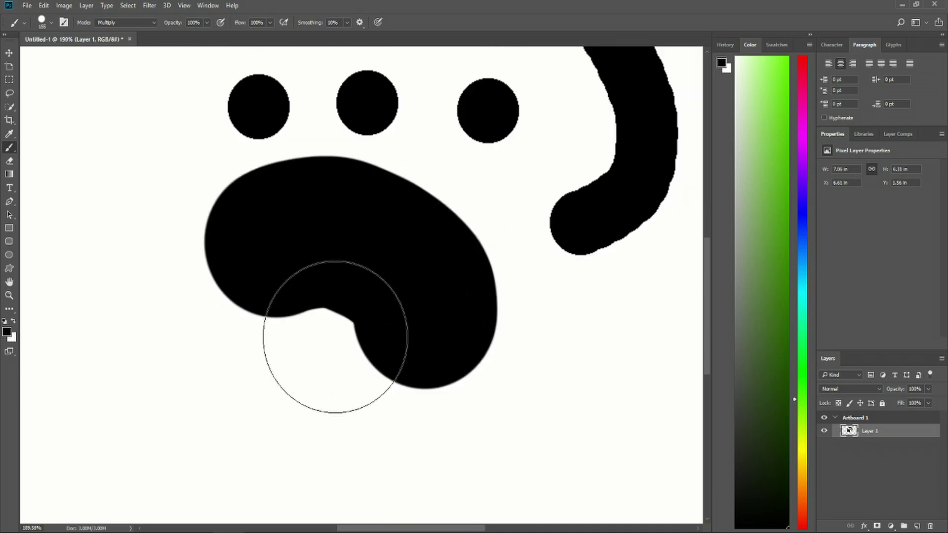
scroll(612, 232, up, 5)
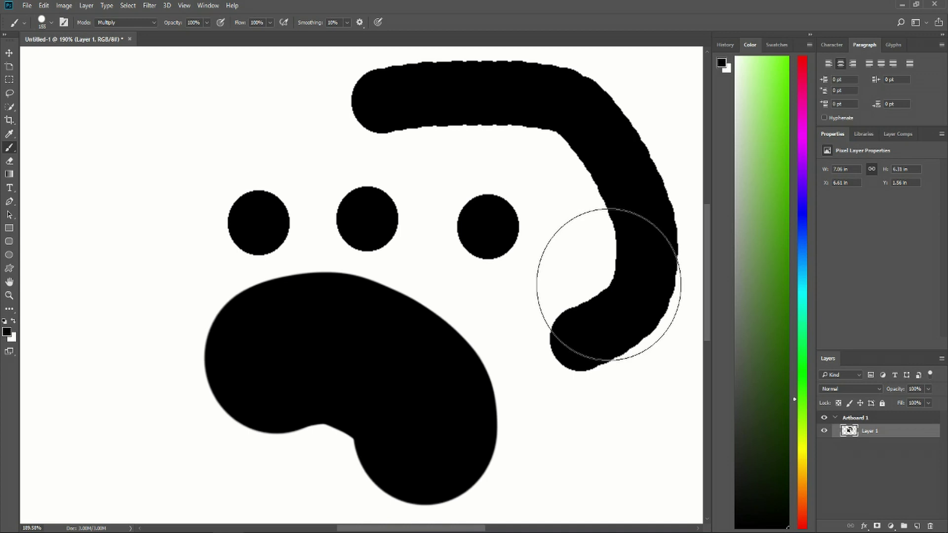
scroll(609, 285, down, 10)
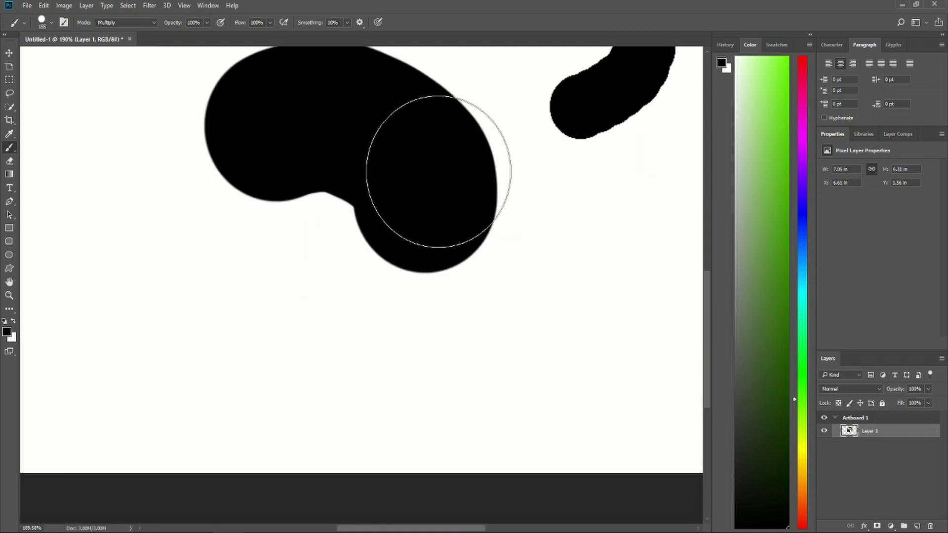
Step: Choose the Soft Round tip and paint a soft black stroke beneath the pad
click(41, 22)
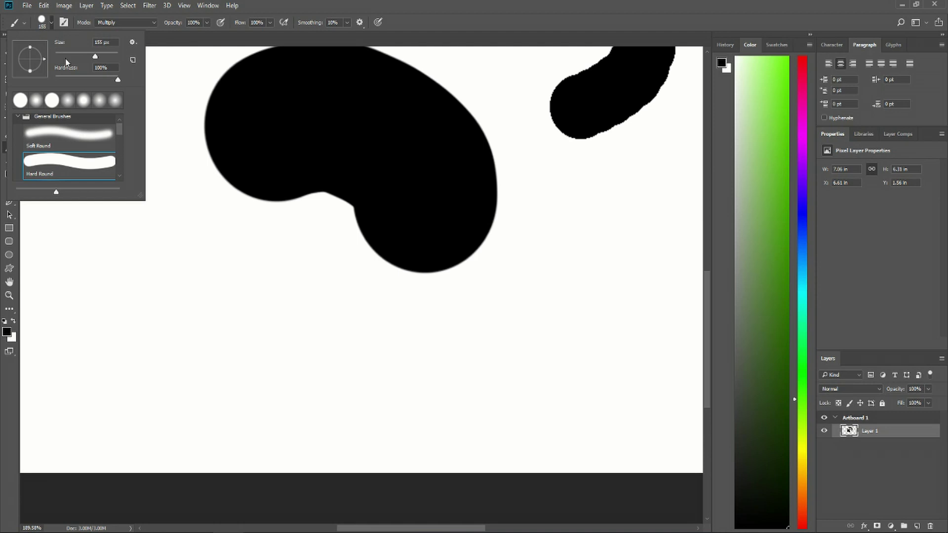
click(77, 138)
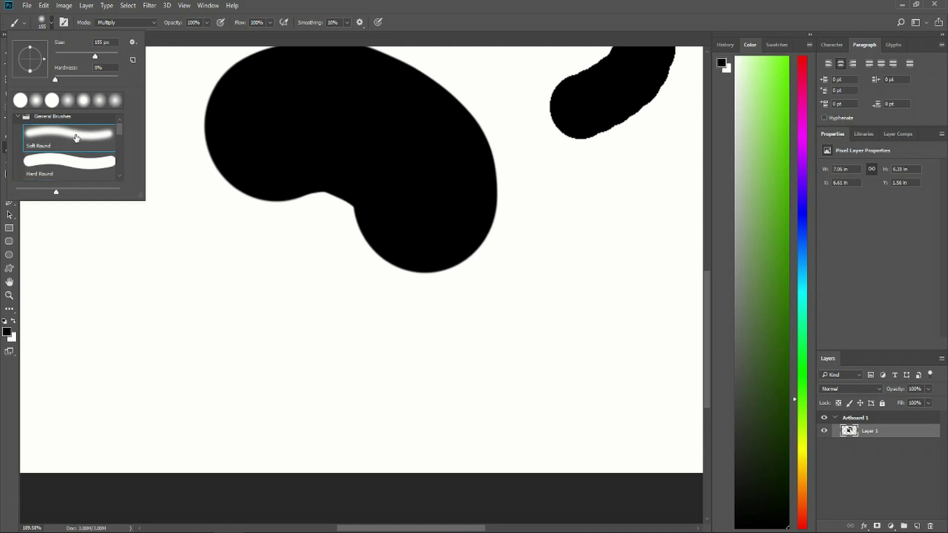
mouse_move(188, 289)
mouse_down()
mouse_move(355, 340)
mouse_move(578, 351)
mouse_move(568, 296)
mouse_move(587, 344)
mouse_up()
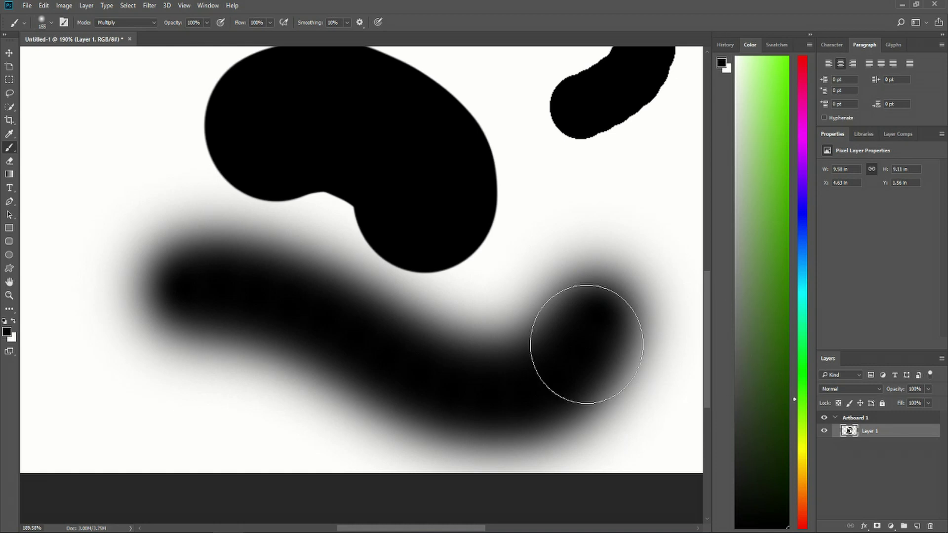
scroll(576, 332, up, 10)
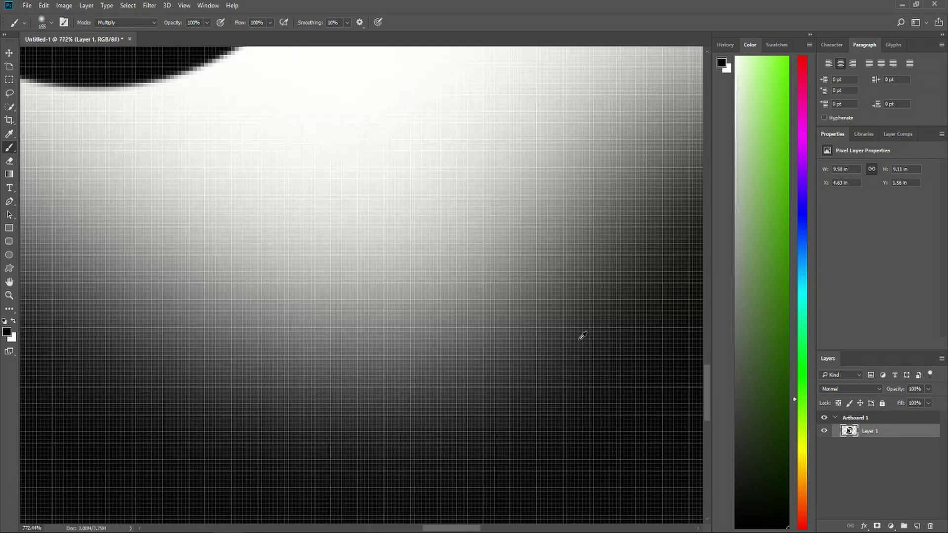
scroll(512, 287, down, 3)
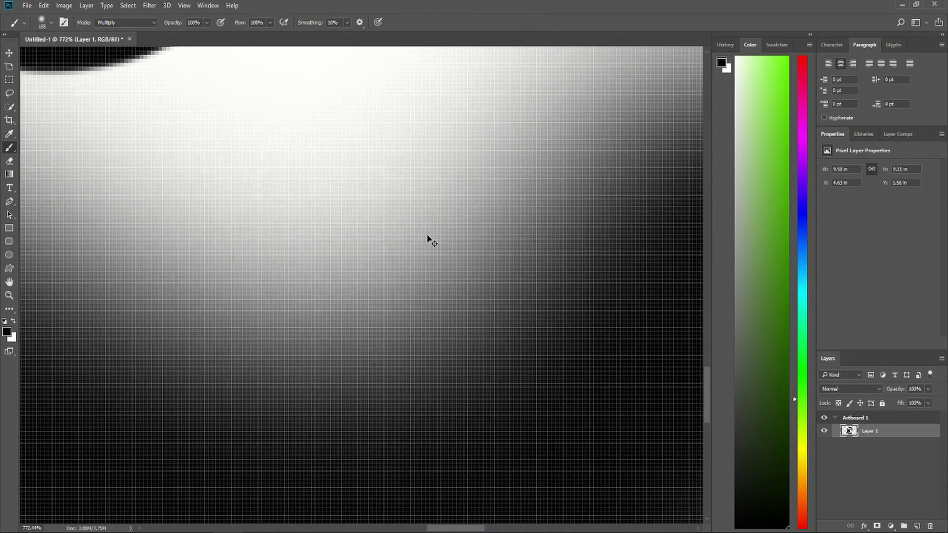
key(ctrl+0)
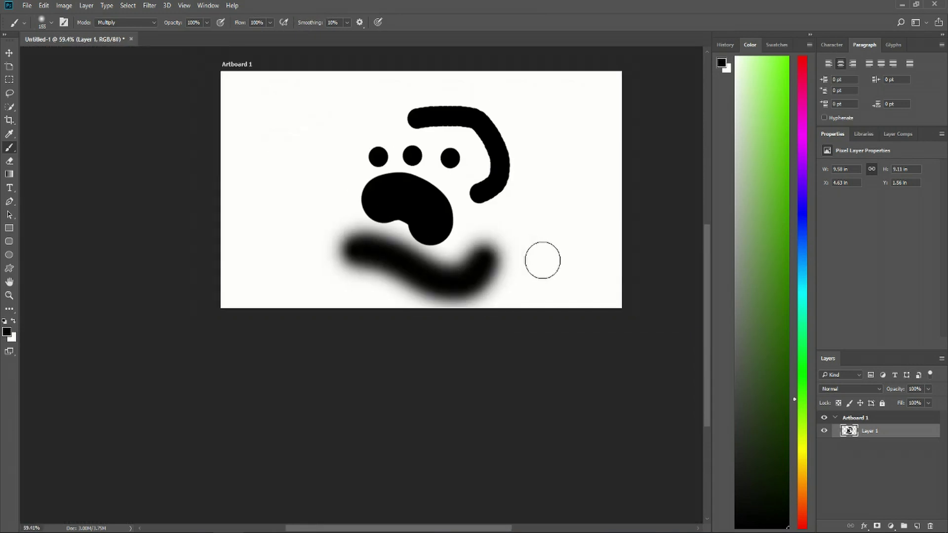
Step: Raise hardness to 47% for a right-side stroke, then higher for a left-side stroke, ending at 77%
click(52, 22)
drag(55, 79, 85, 80)
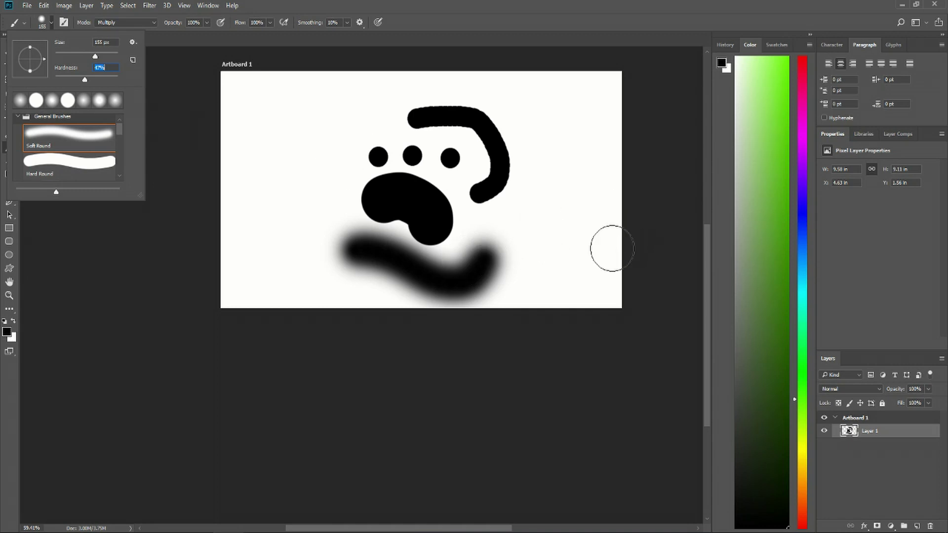
mouse_move(588, 249)
mouse_down()
mouse_move(586, 207)
mouse_move(554, 117)
mouse_move(523, 99)
mouse_move(519, 115)
mouse_up()
click(51, 23)
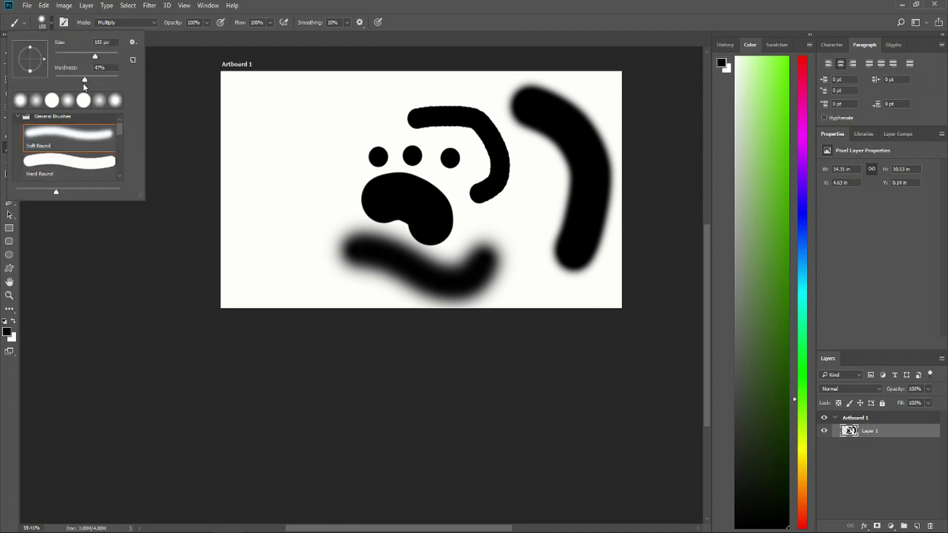
drag(84, 88, 114, 84)
drag(285, 130, 290, 244)
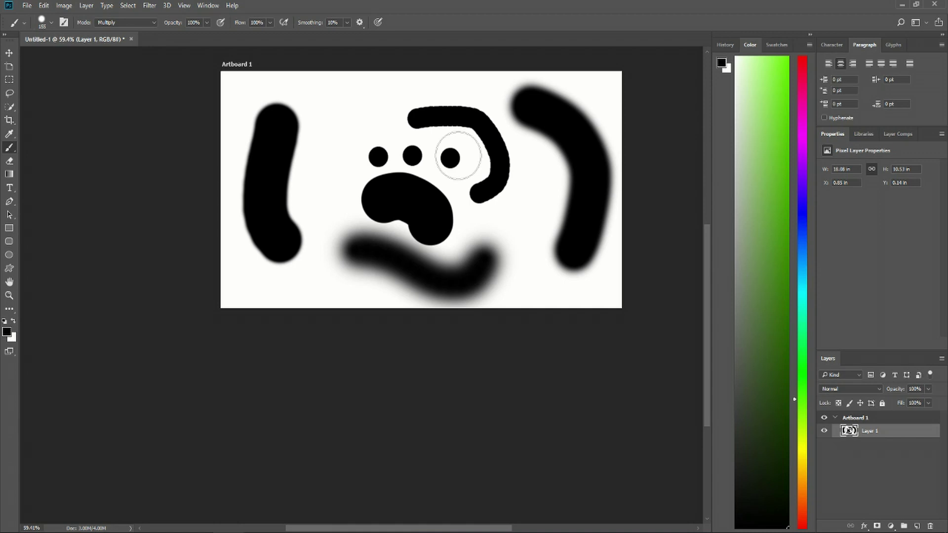
click(51, 22)
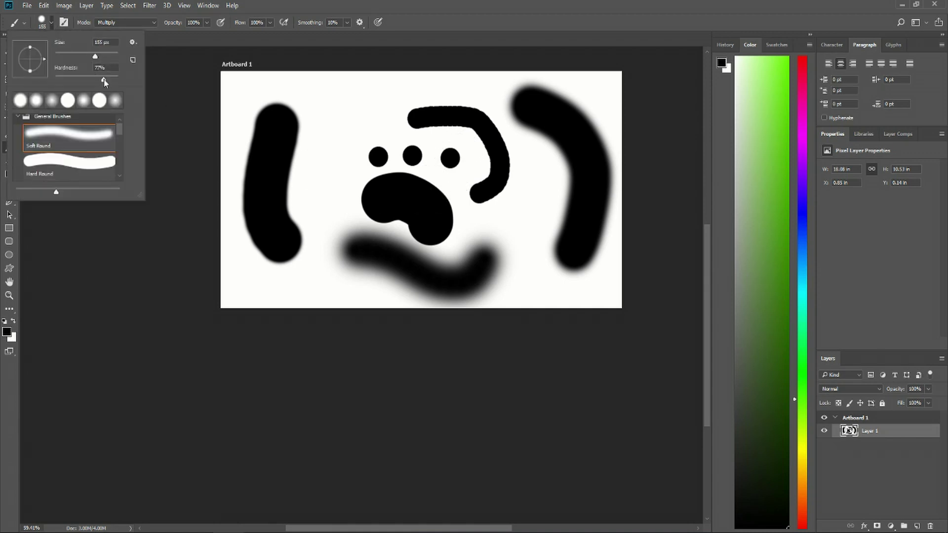
key(Return)
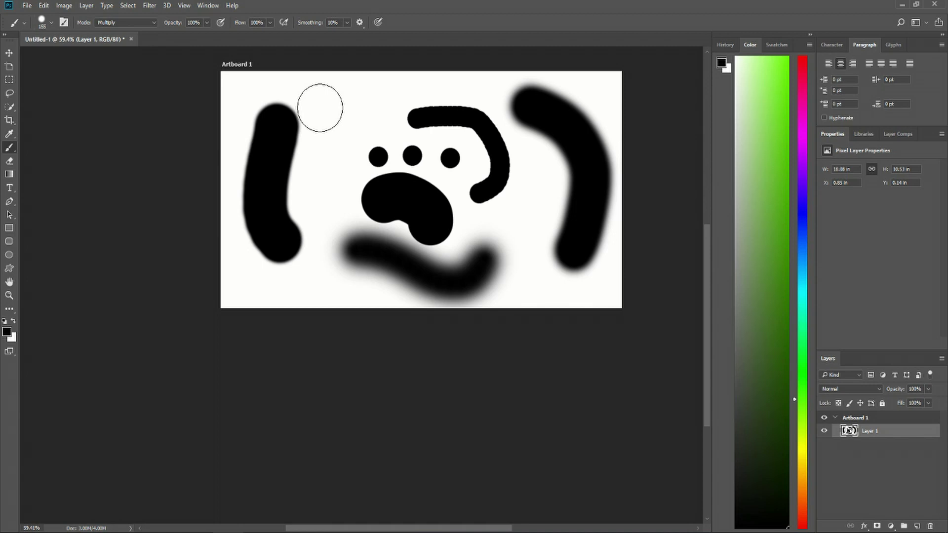
Step: Select the standard Pen Tool
scroll(319, 108, up, 5)
click(9, 202)
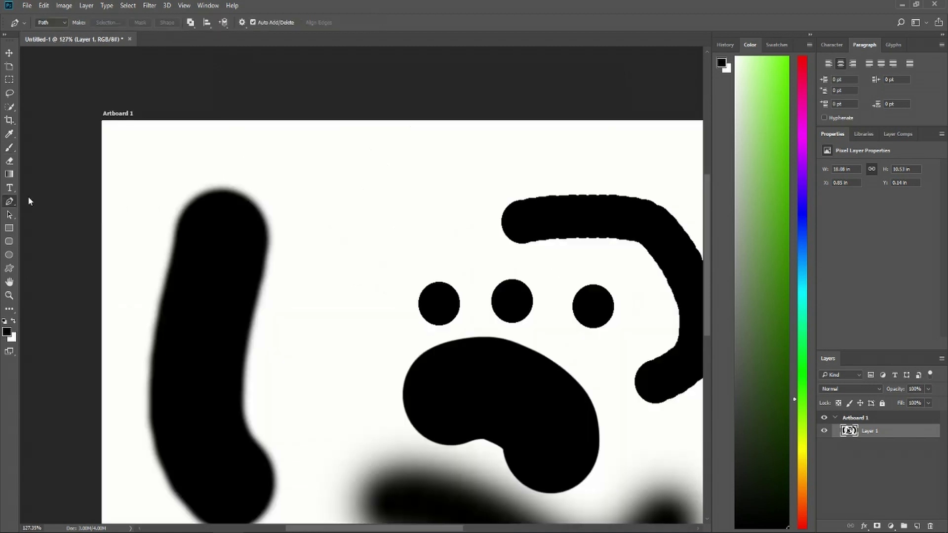
right_click(10, 202)
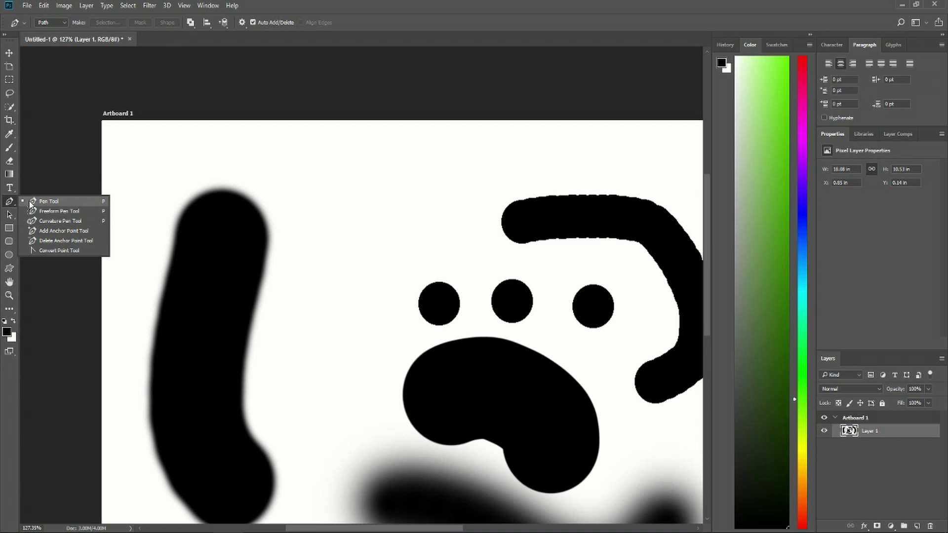
click(31, 201)
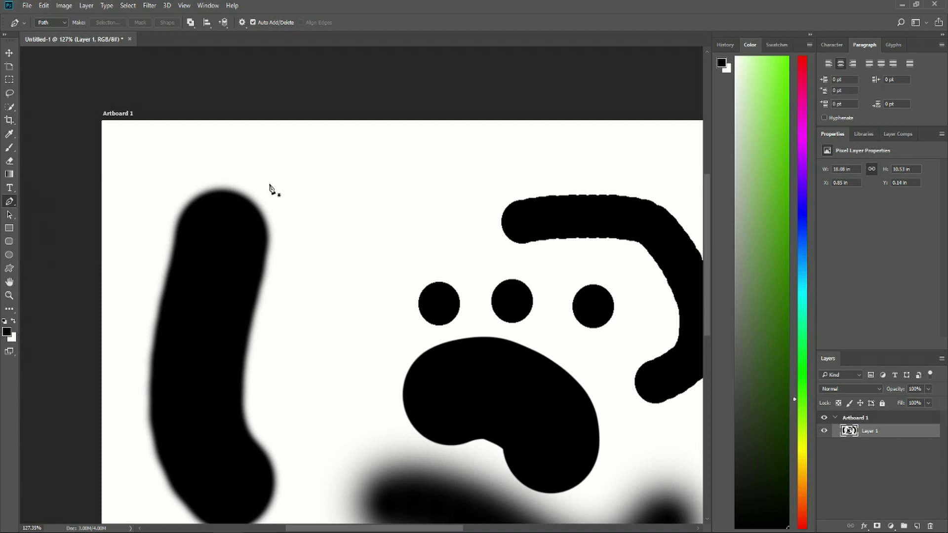
scroll(334, 306, down, 3)
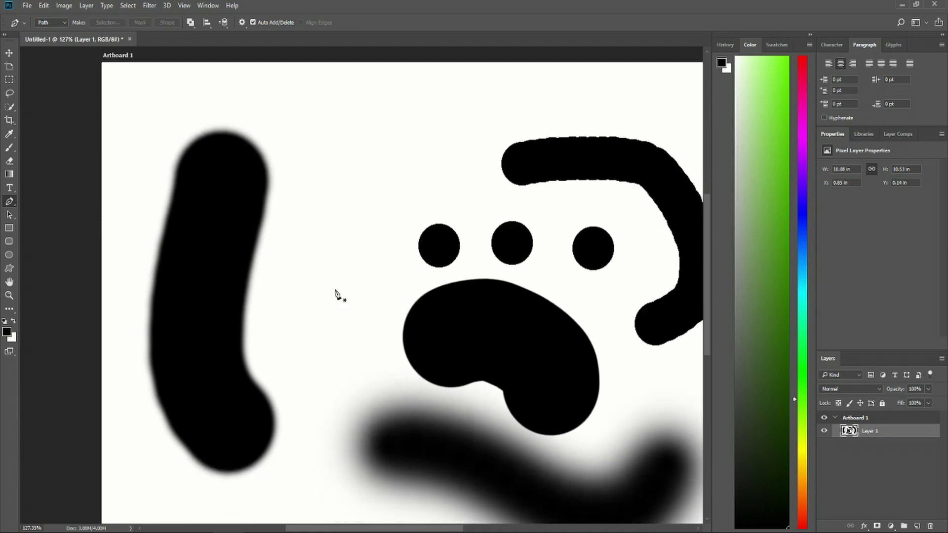
drag(335, 530, 369, 531)
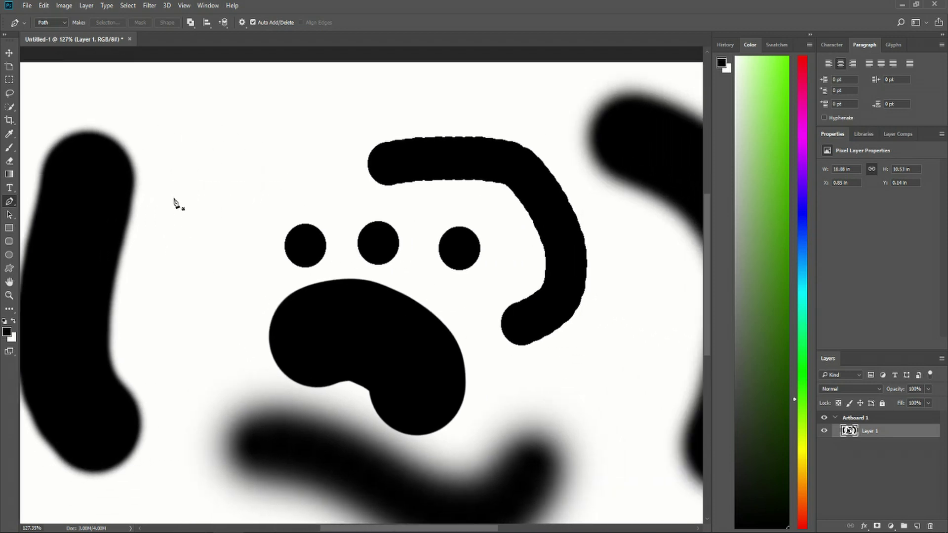
Step: Start the path with anchors above the dots and curved arcs between them
click(155, 169)
click(245, 111)
click(346, 114)
click(362, 194)
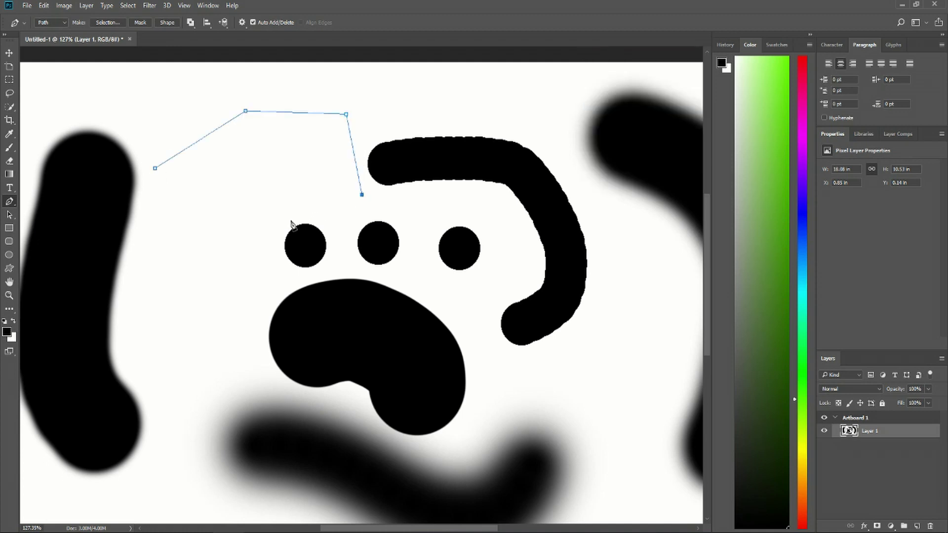
click(254, 216)
mouse_move(256, 220)
mouse_down()
mouse_move(227, 198)
mouse_move(245, 260)
mouse_move(190, 172)
mouse_move(189, 127)
mouse_move(197, 190)
mouse_move(173, 199)
mouse_move(159, 154)
mouse_move(180, 168)
mouse_up()
mouse_move(328, 260)
mouse_down()
mouse_move(386, 196)
mouse_move(324, 131)
mouse_move(302, 127)
mouse_move(396, 175)
mouse_up()
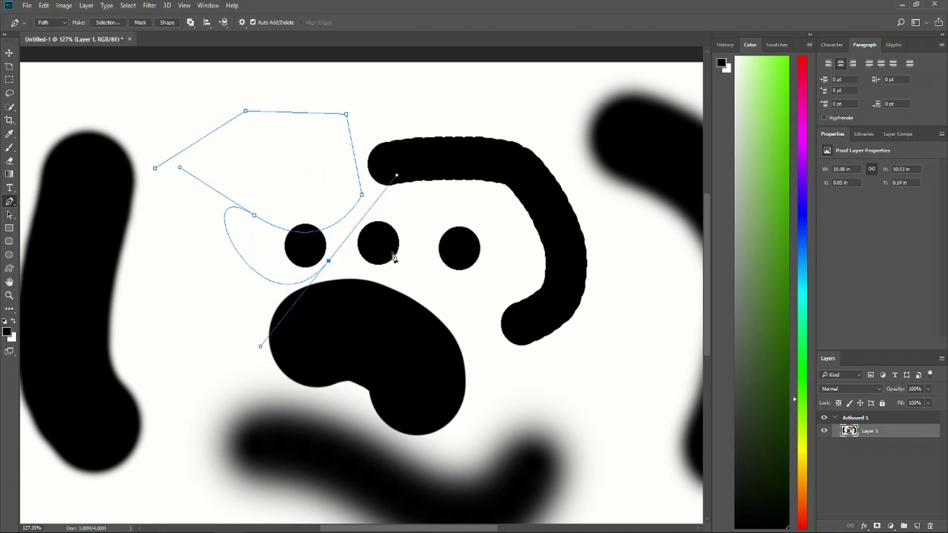
Step: Add anchors around the dots and pad, closing the path on its first anchor
click(411, 204)
click(428, 276)
click(217, 350)
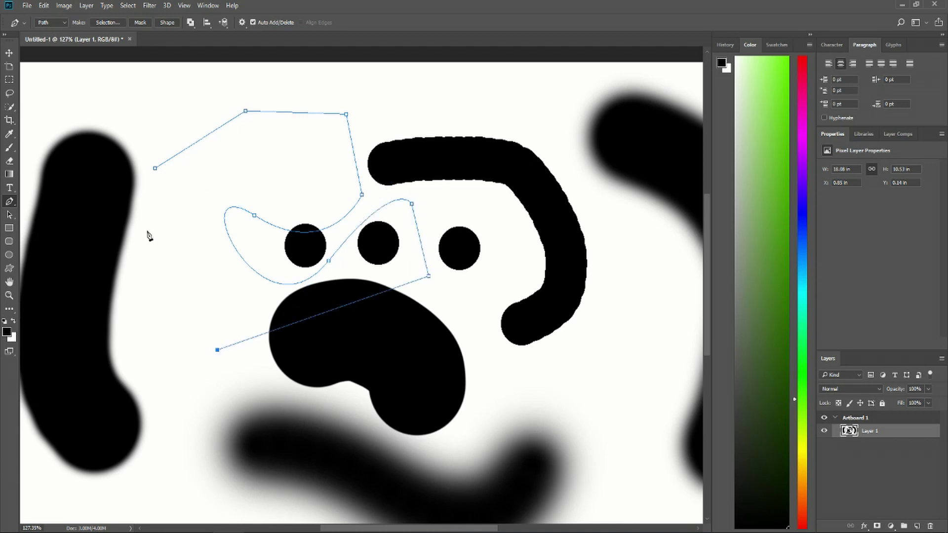
click(143, 260)
click(155, 169)
Step: Fill the path with black, then undo the fill
right_click(172, 158)
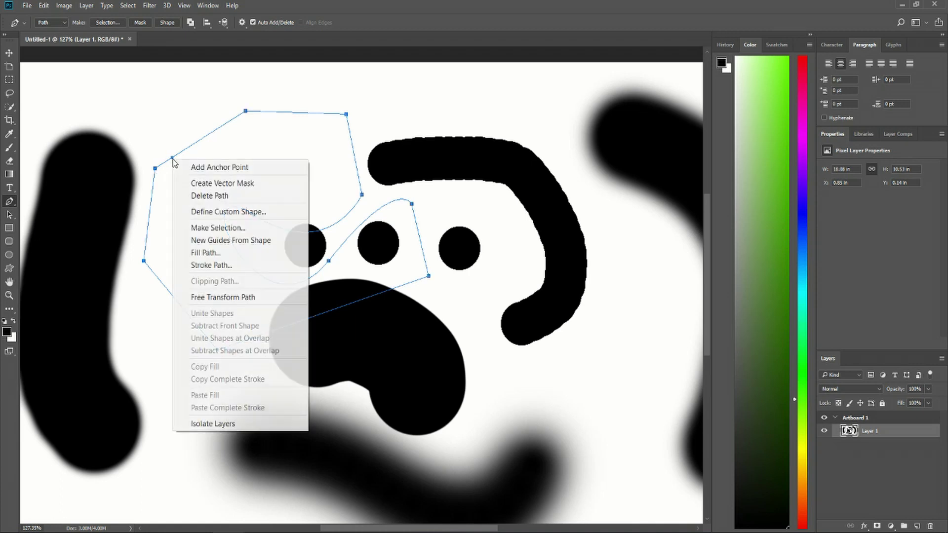
click(217, 253)
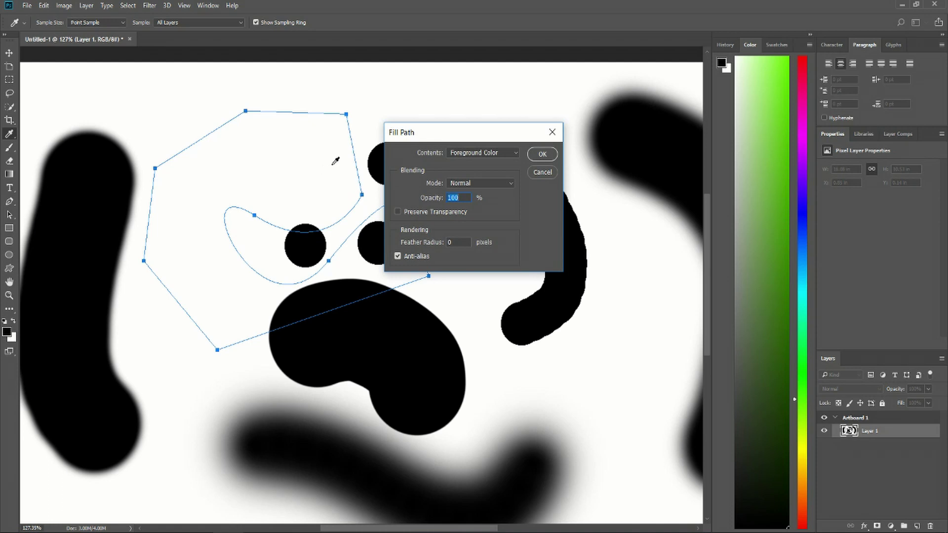
click(549, 157)
key(ctrl+z)
Step: Stroke the path using the Brush tool
right_click(229, 140)
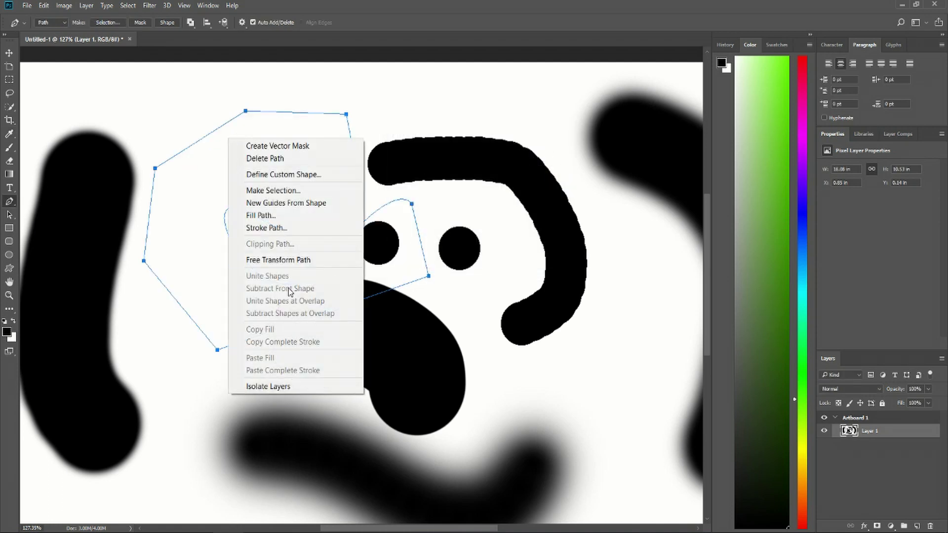
click(296, 228)
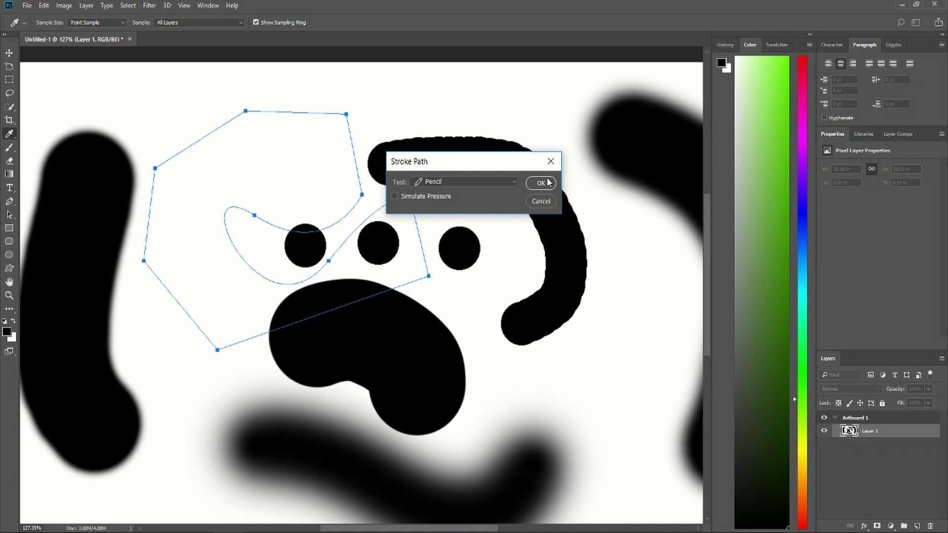
click(501, 183)
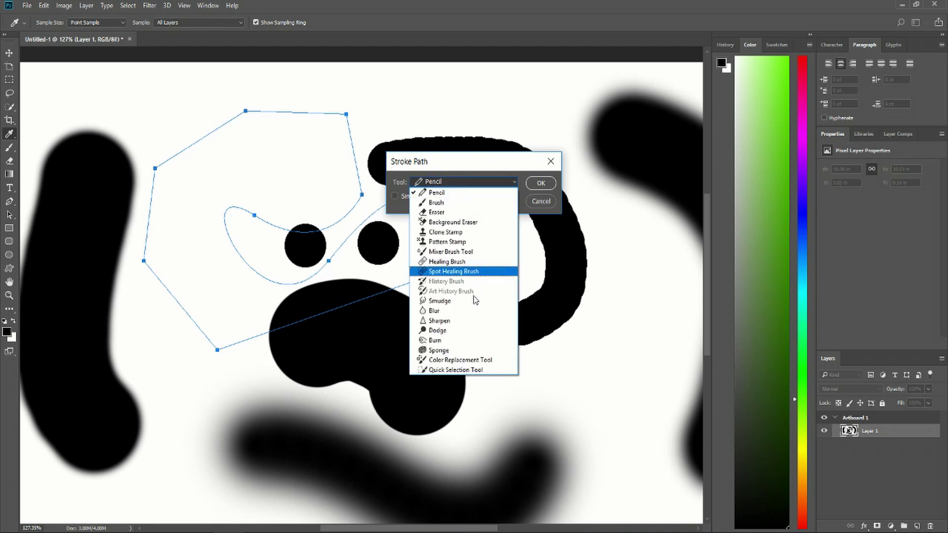
click(476, 204)
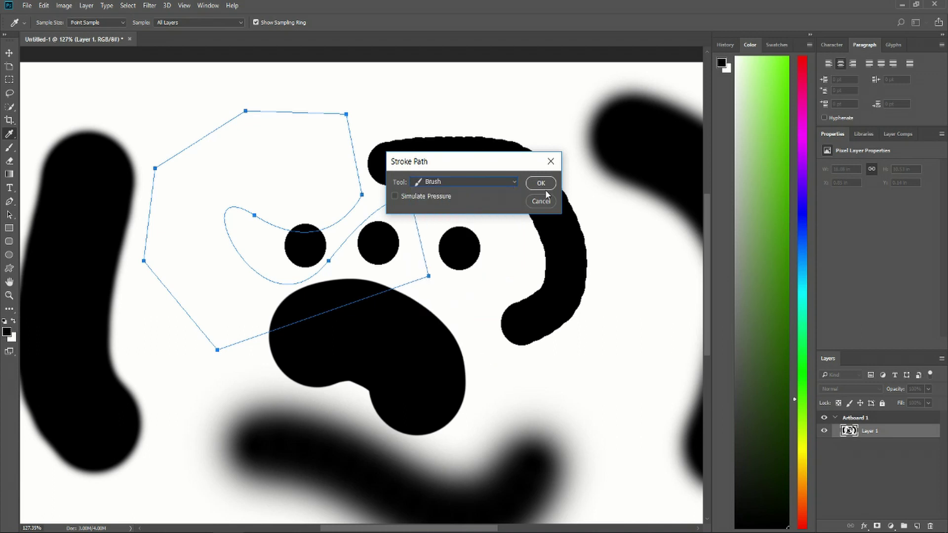
click(541, 183)
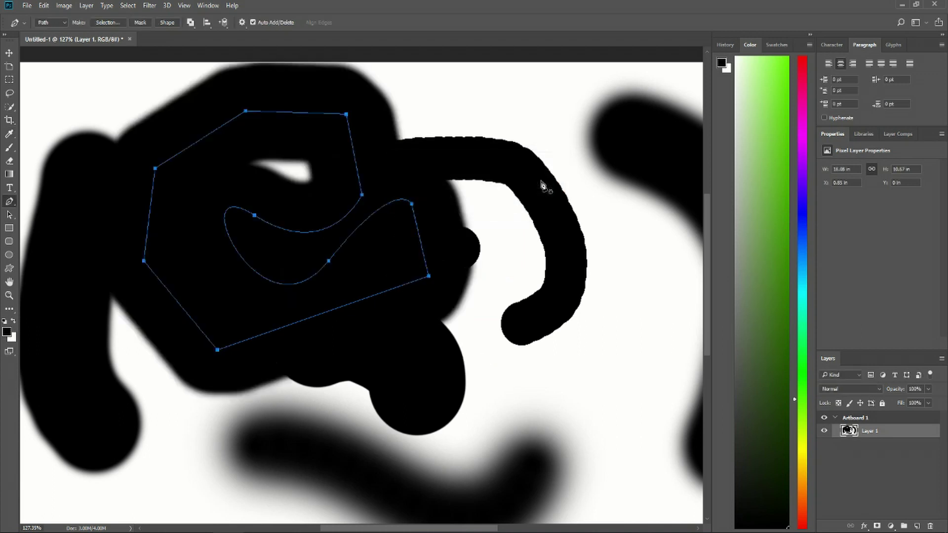
Step: Undo the oversized stroke and restroke the path with the brush at 26 px
key(ctrl+z)
click(9, 147)
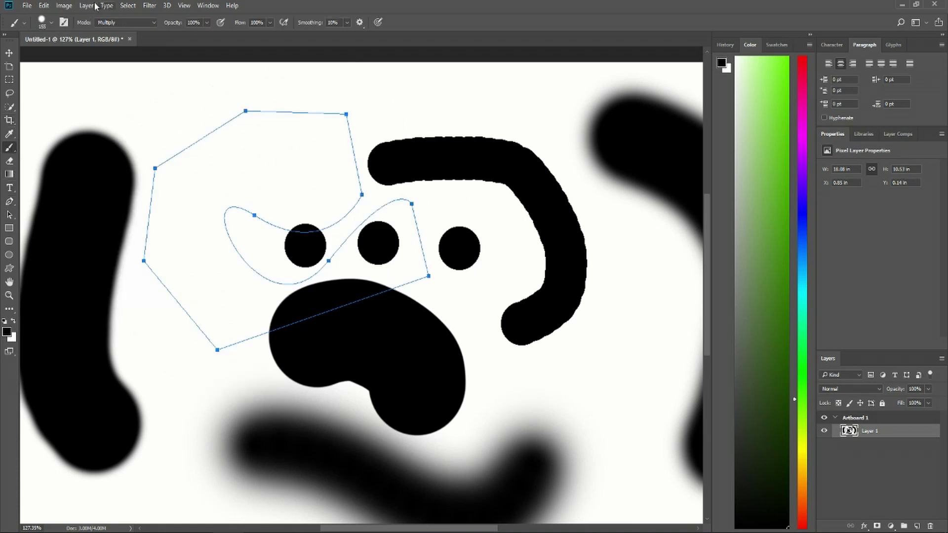
click(50, 22)
drag(95, 56, 62, 57)
key(Return)
right_click(318, 107)
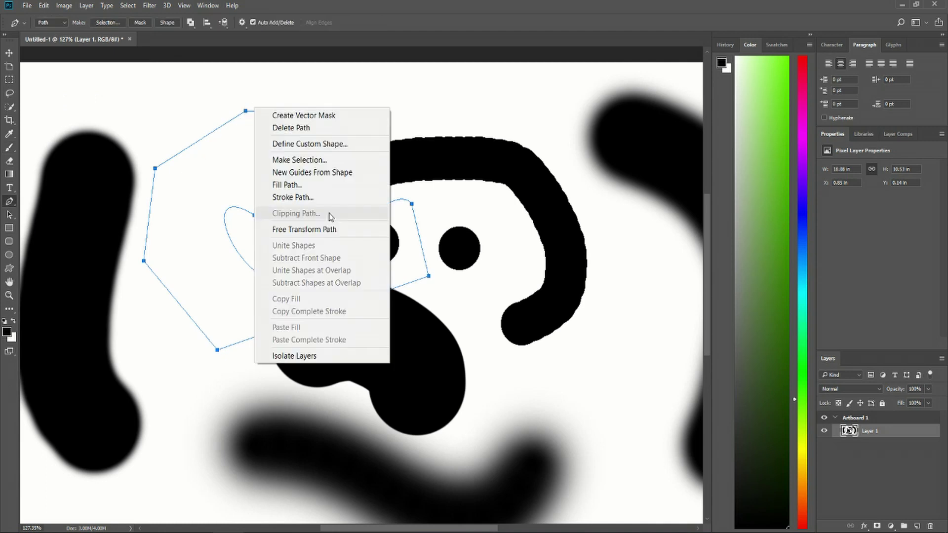
click(364, 197)
click(540, 183)
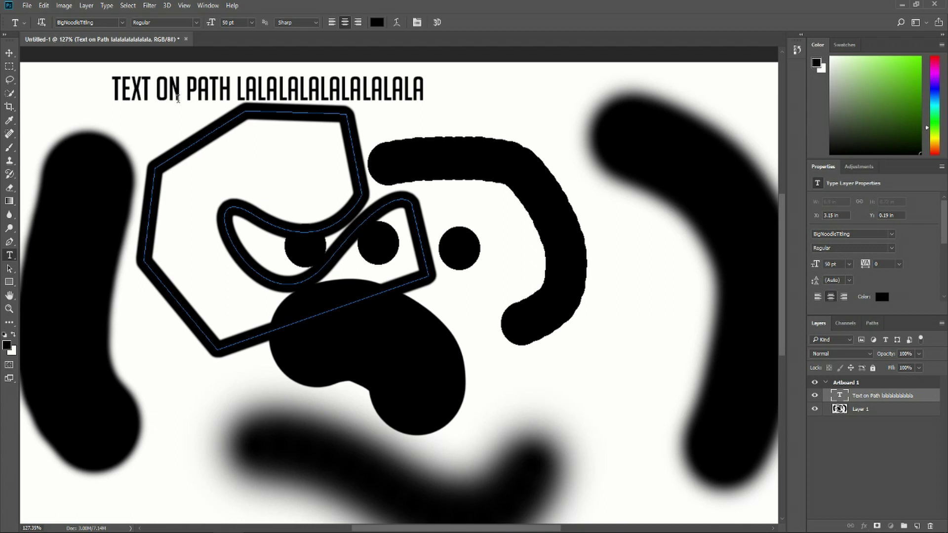
Step: Cut the 'TEXT ON PATH LALALA…' caption text from the straight type layer
click(178, 97)
key(ctrl+a)
key(BackSpace)
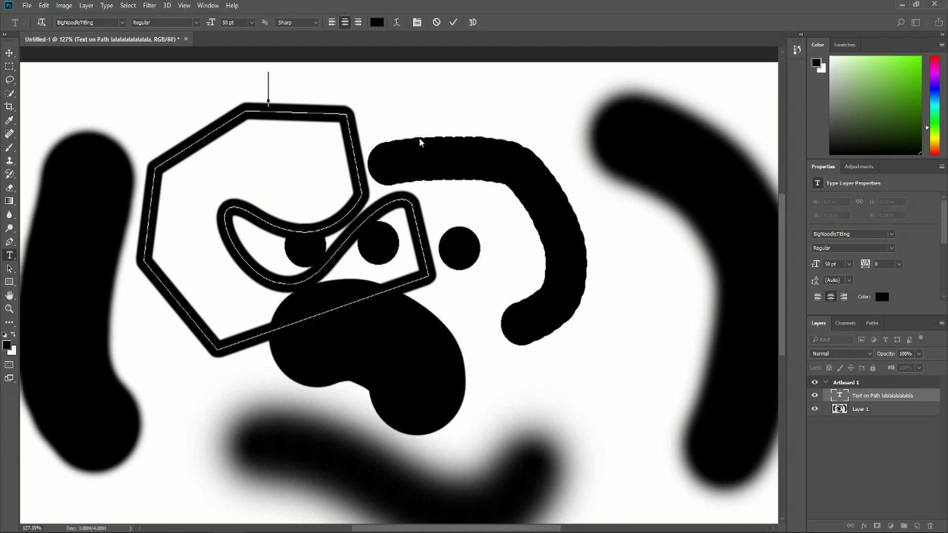
key(Escape)
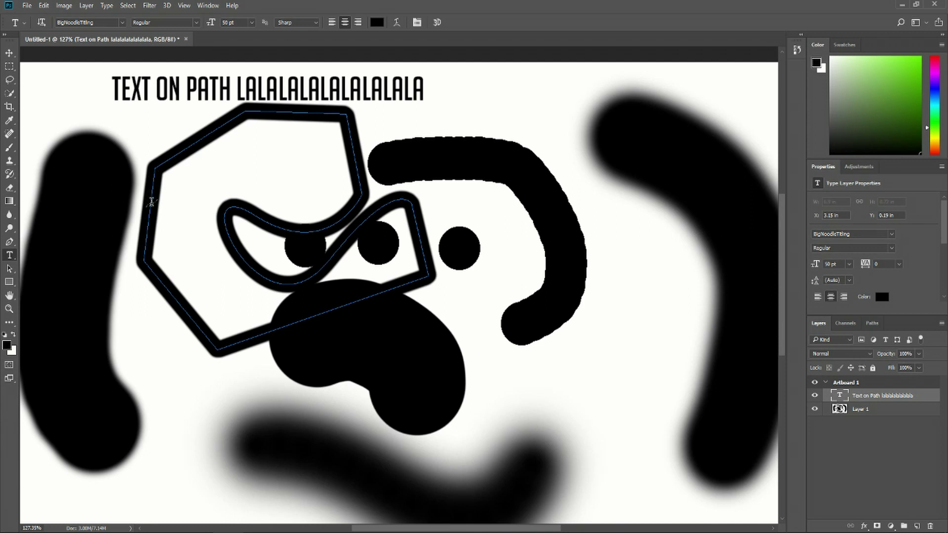
Step: Paste the caption as type along the pen path and hide Layer 1
click(871, 324)
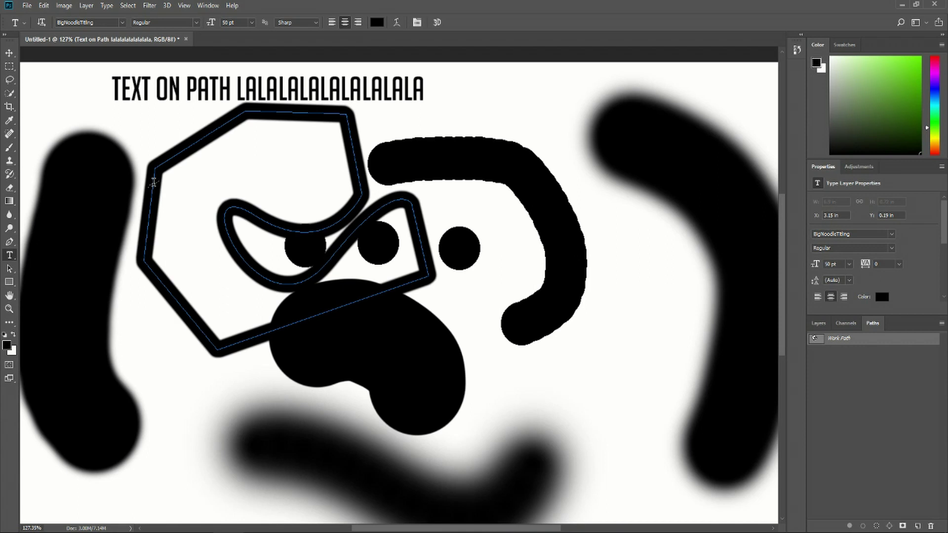
click(152, 182)
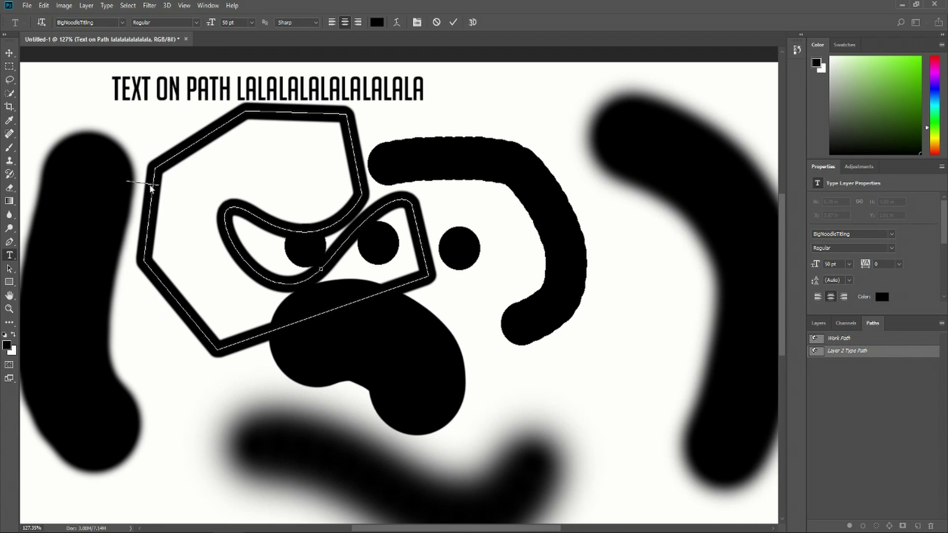
key(ctrl)
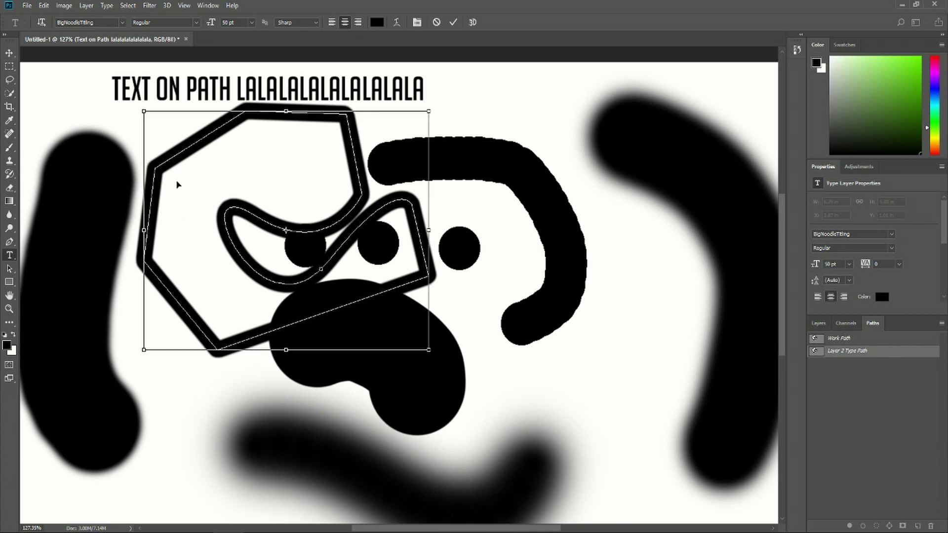
text(Text on Path lalalalalalalala)
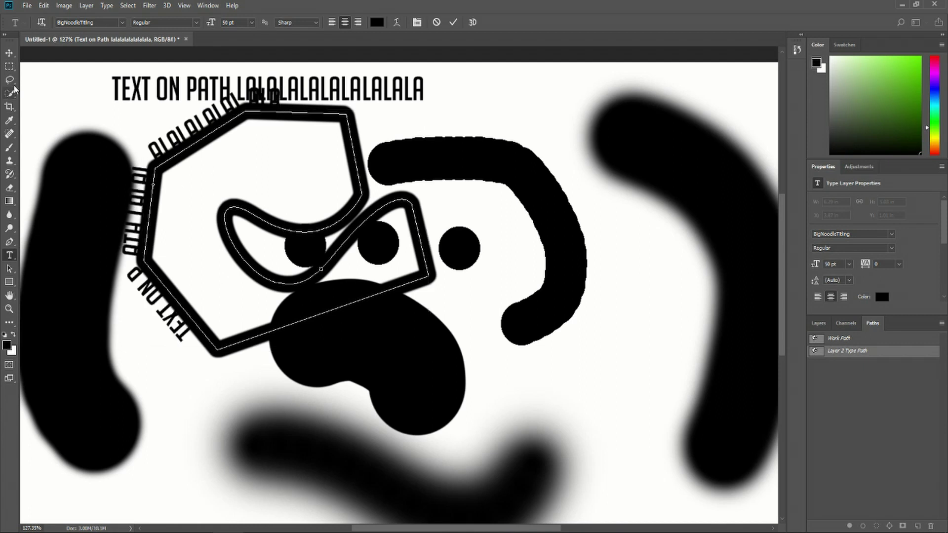
click(10, 53)
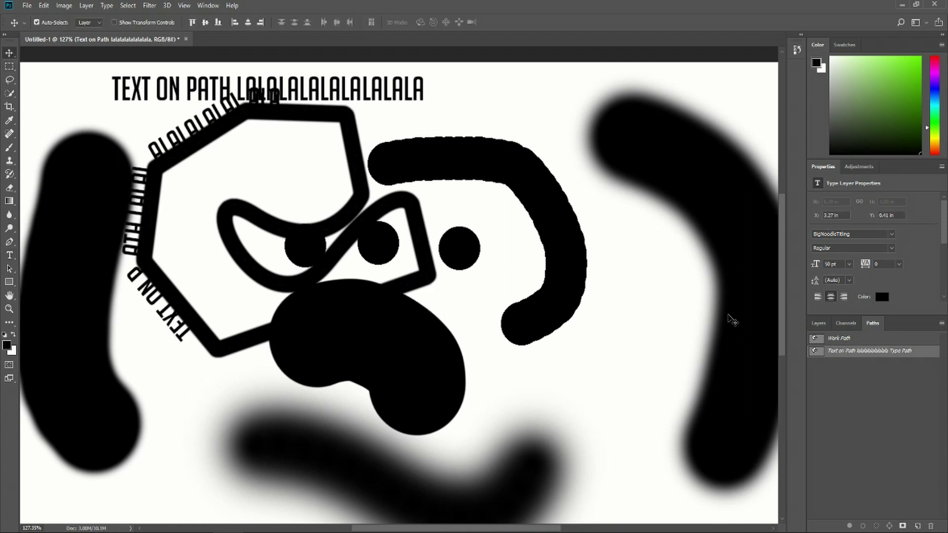
click(827, 327)
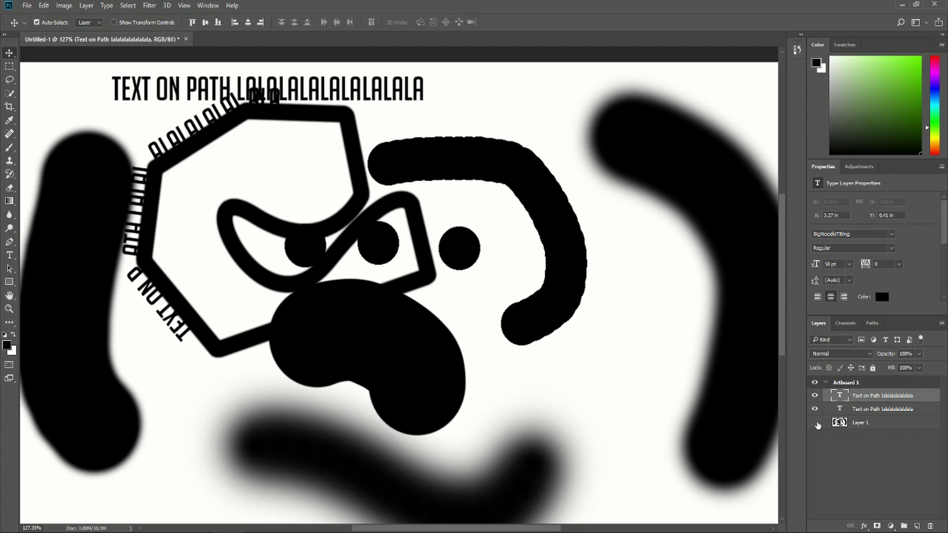
click(815, 423)
Step: Turn off visibility of the straight 'TEXT ON PATH' type layer
click(815, 409)
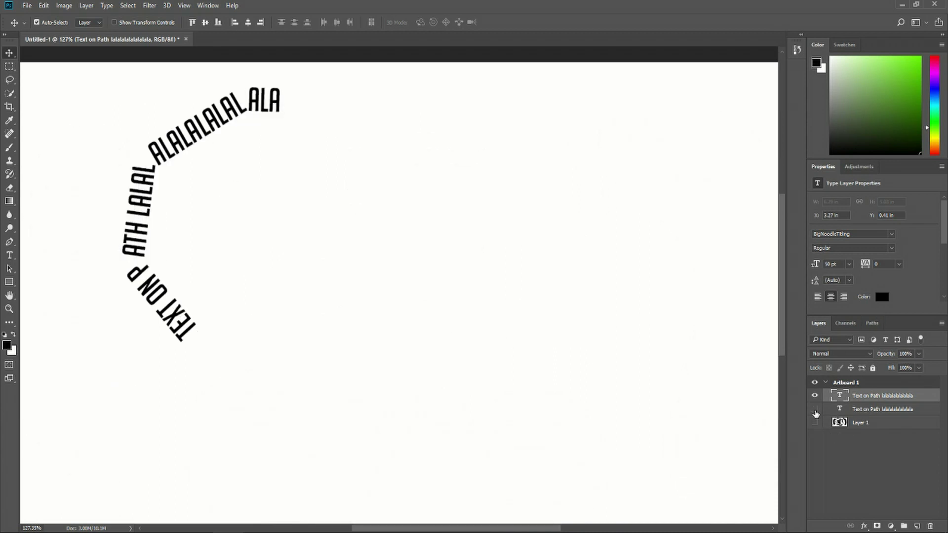